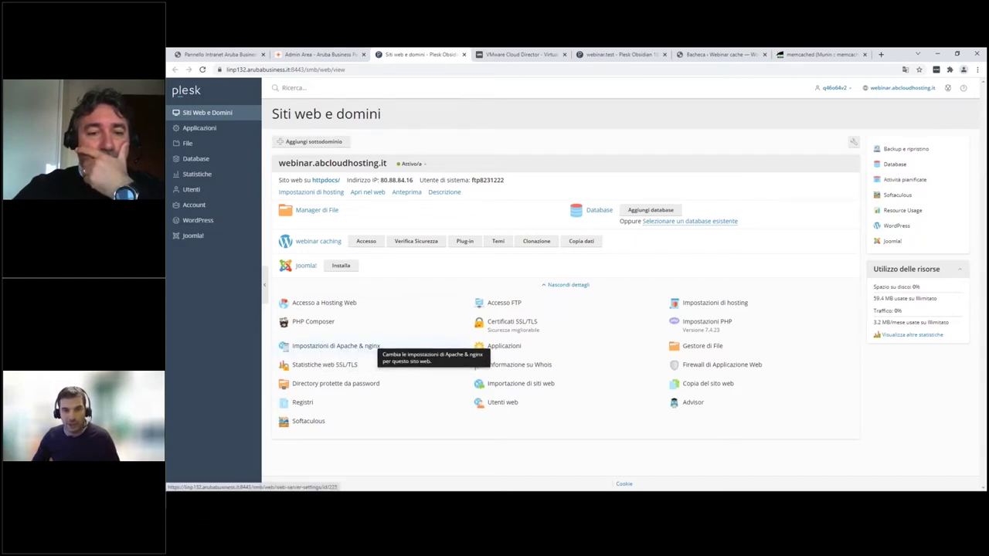
Step: Open the Apache & nginx settings for webinar.abcloudhosting.it and go to the nginx section
{"action": "left_click", "coordinate": [343, 347]}
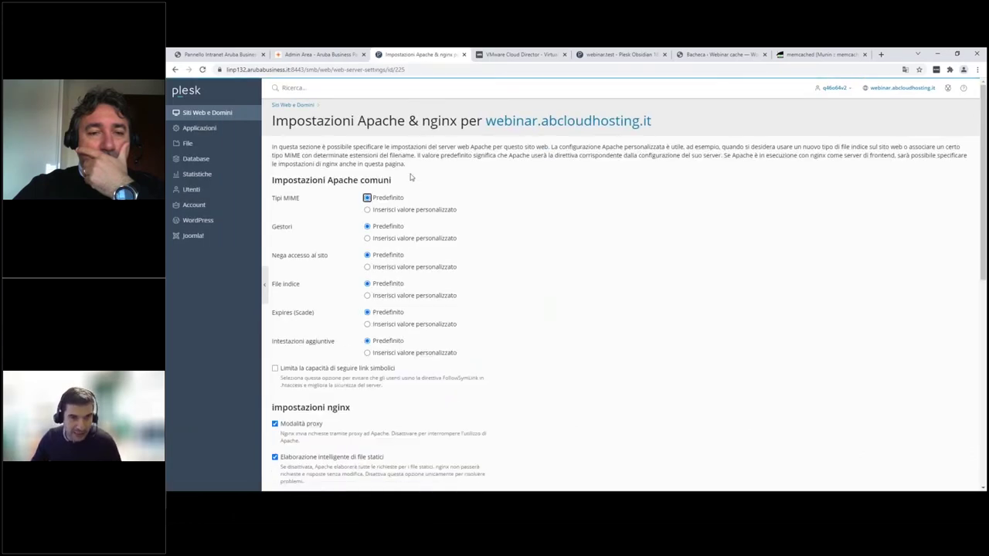
{"action": "scroll", "coordinate": [534, 394], "scroll_direction": "down", "scroll_amount": 2}
{"action": "scroll", "coordinate": [534, 386], "scroll_direction": "down", "scroll_amount": 1}
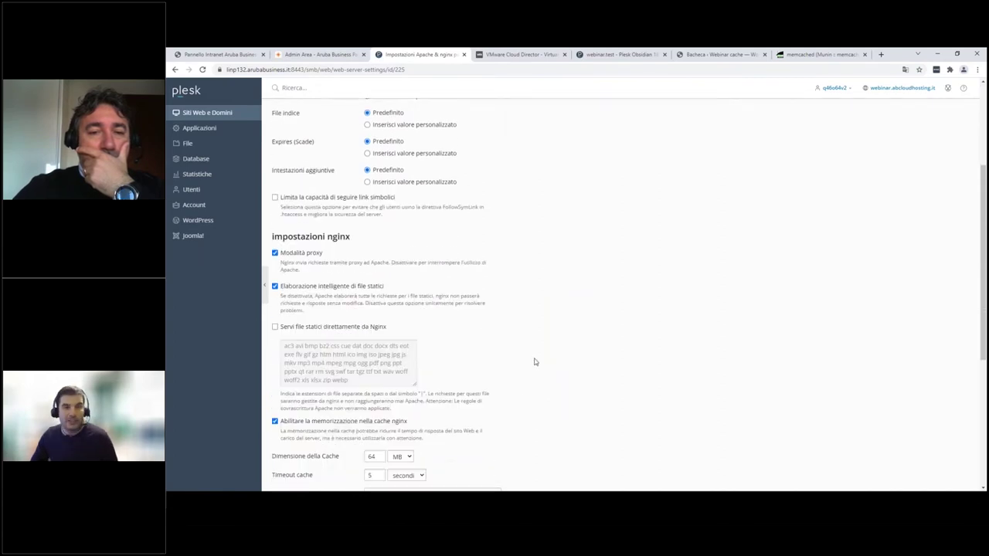
{"action": "scroll", "coordinate": [526, 368], "scroll_direction": "down", "scroll_amount": 1}
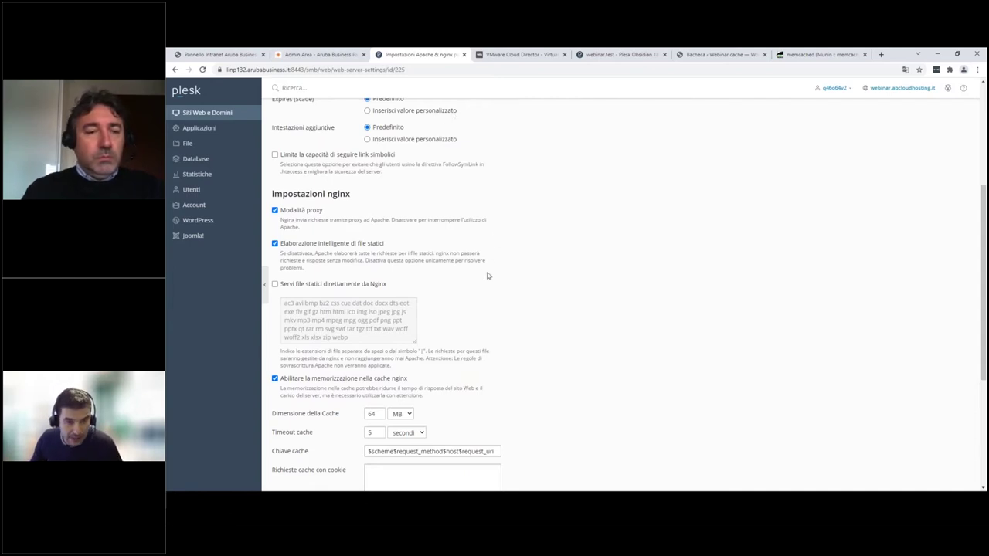
{"action": "scroll", "coordinate": [486, 276], "scroll_direction": "down", "scroll_amount": 1}
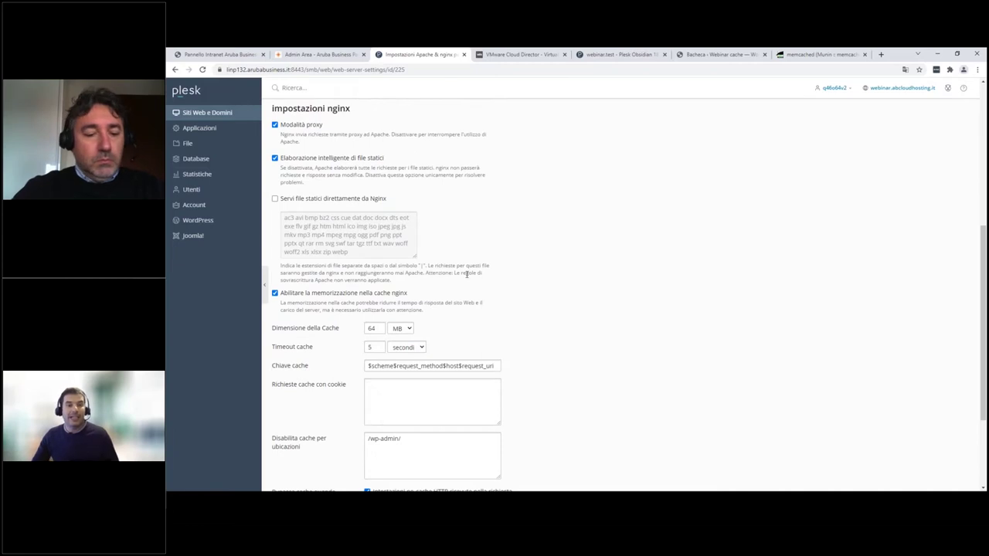
Step: Disable nginx caching for the site and enable it again
{"action": "left_click", "coordinate": [295, 293]}
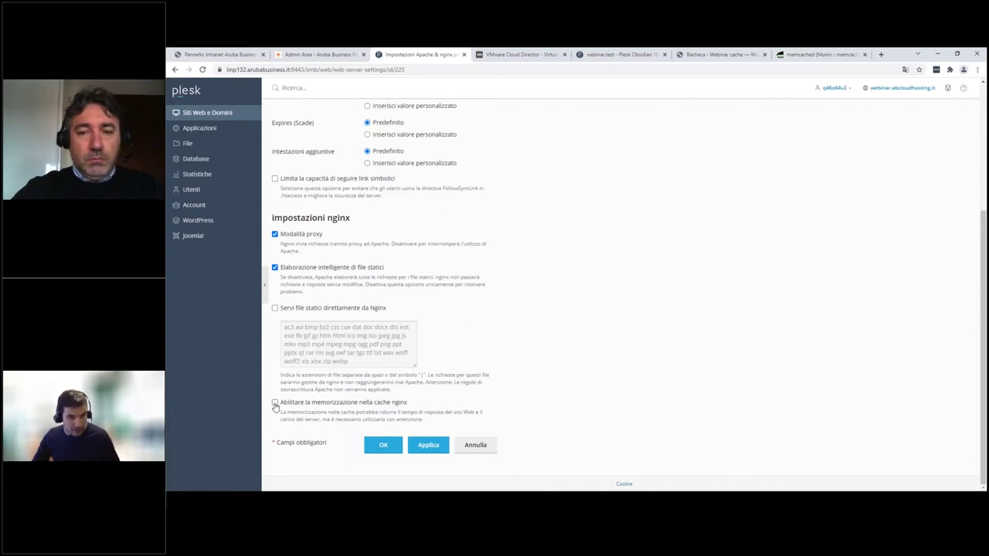
{"action": "left_click", "coordinate": [275, 402]}
{"action": "scroll", "coordinate": [277, 398], "scroll_direction": "down", "scroll_amount": 1}
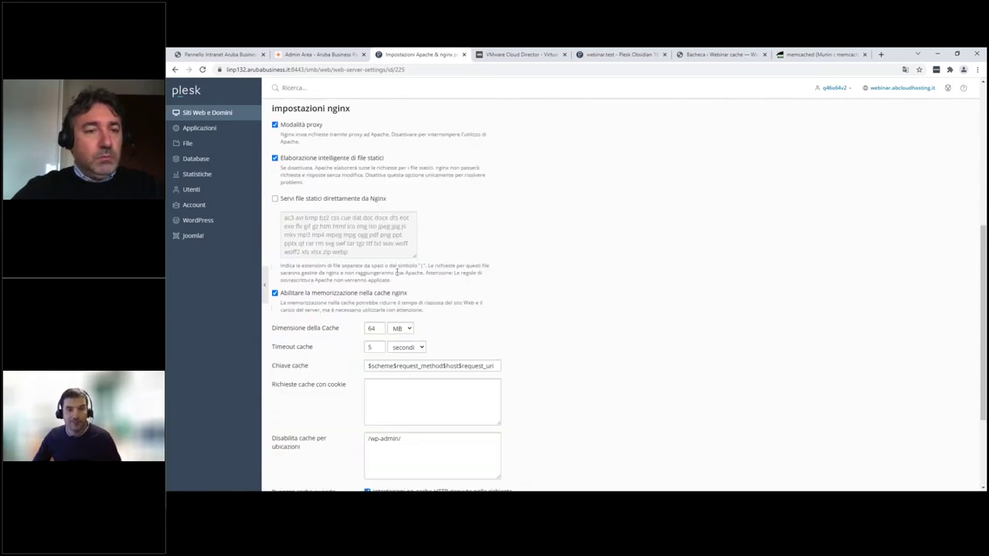
Step: Examine the nginx cache size, cache key and cache timeout settings, including the available timeout units
{"action": "scroll", "coordinate": [397, 273], "scroll_direction": "down", "scroll_amount": 1}
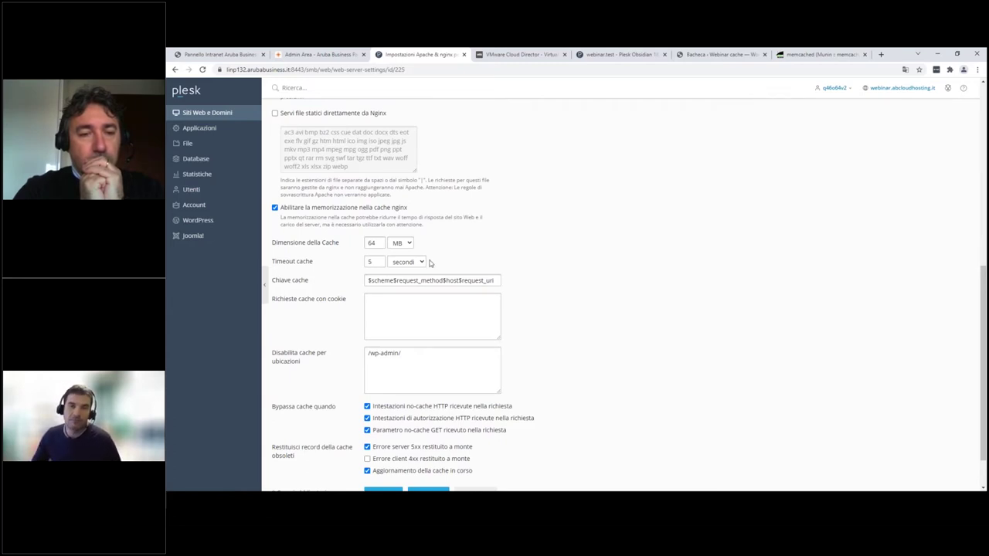
{"action": "left_click", "coordinate": [374, 244]}
{"action": "double_click", "coordinate": [374, 244]}
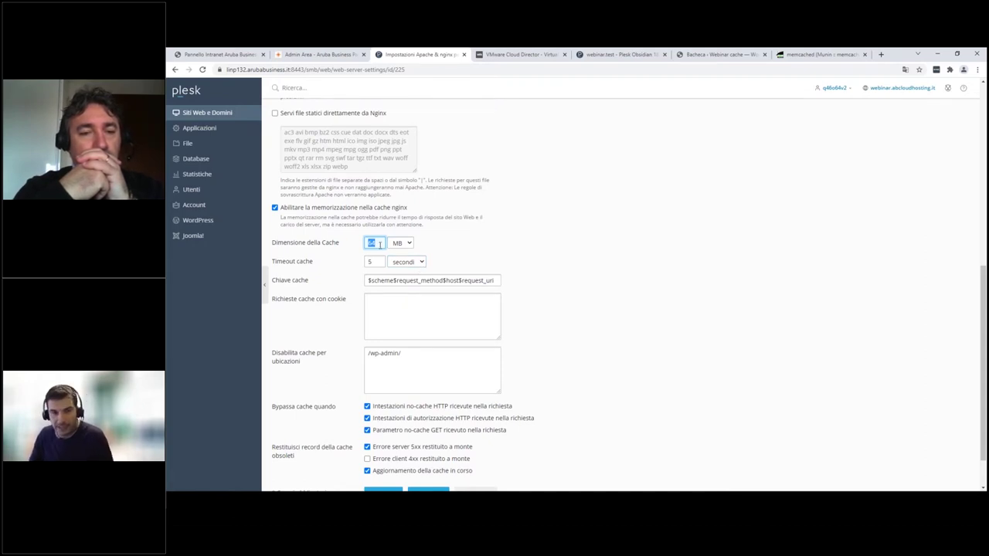
{"action": "left_click", "coordinate": [426, 246]}
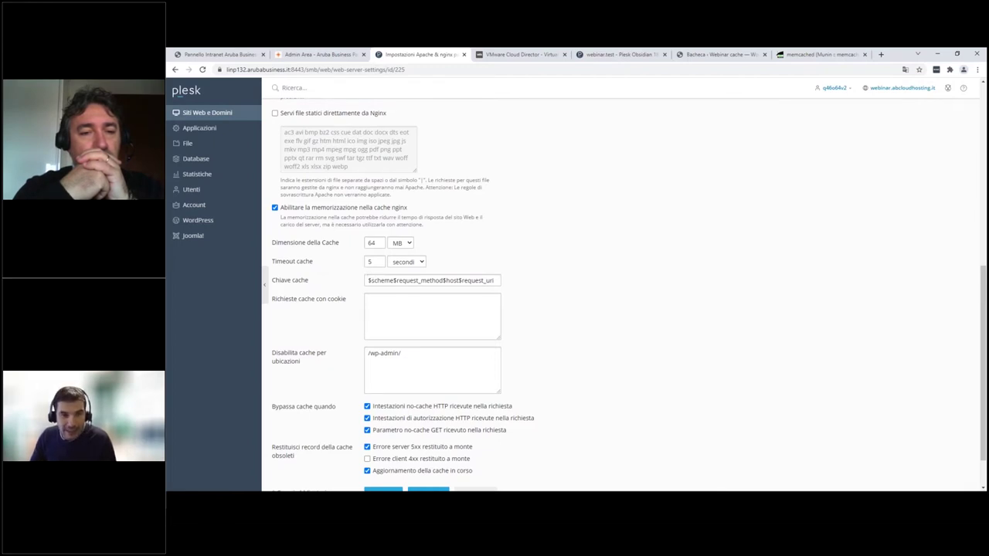
{"action": "left_click", "coordinate": [411, 283]}
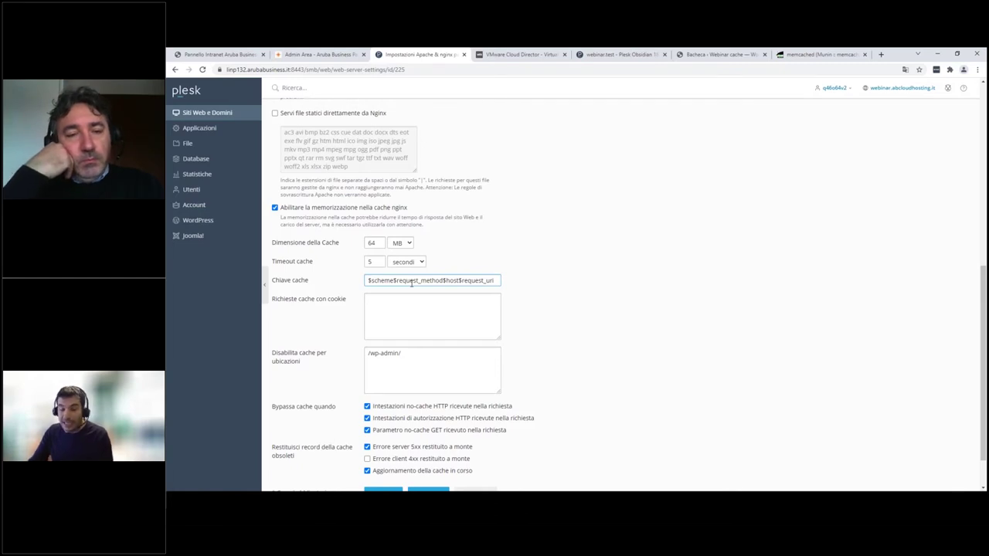
{"action": "left_click", "coordinate": [379, 264]}
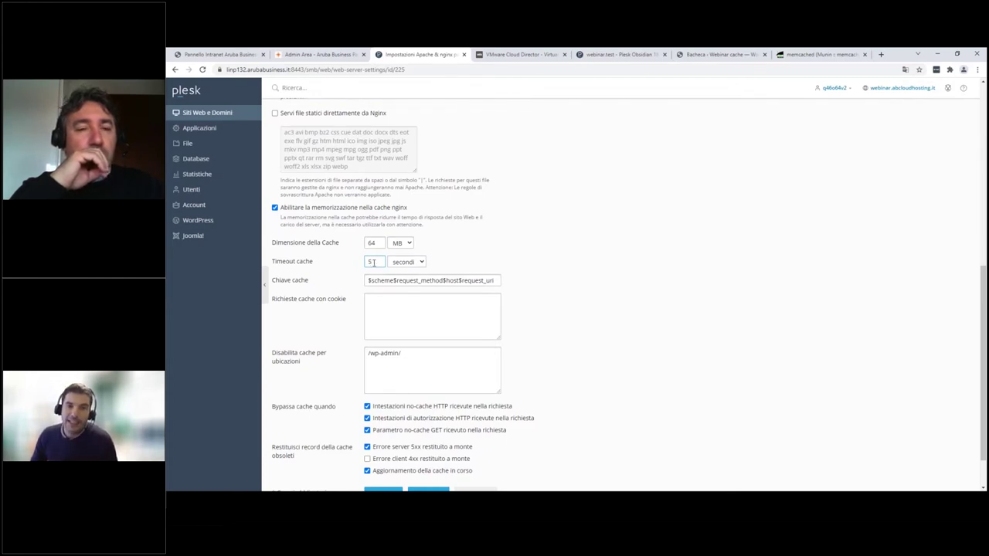
{"action": "left_click", "coordinate": [407, 262]}
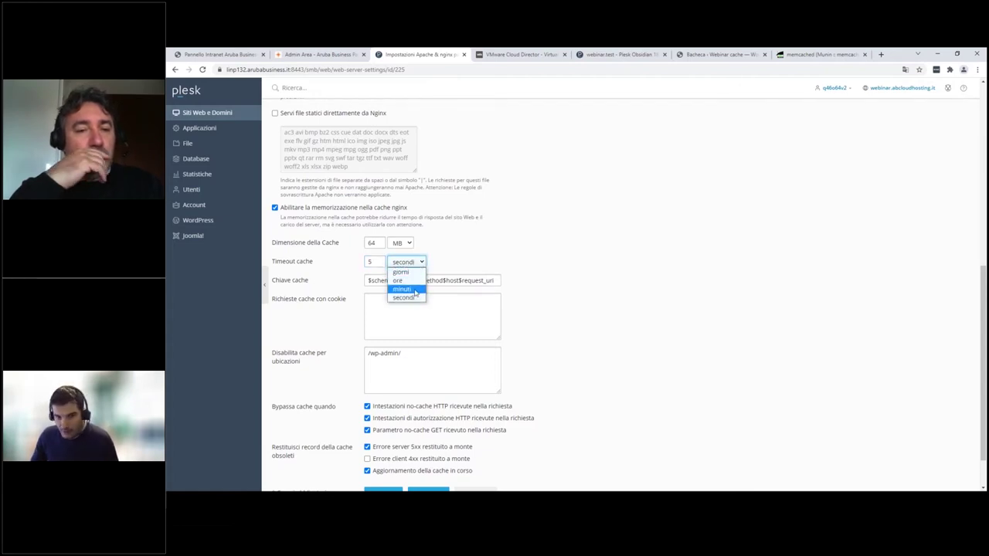
{"action": "left_click", "coordinate": [450, 259]}
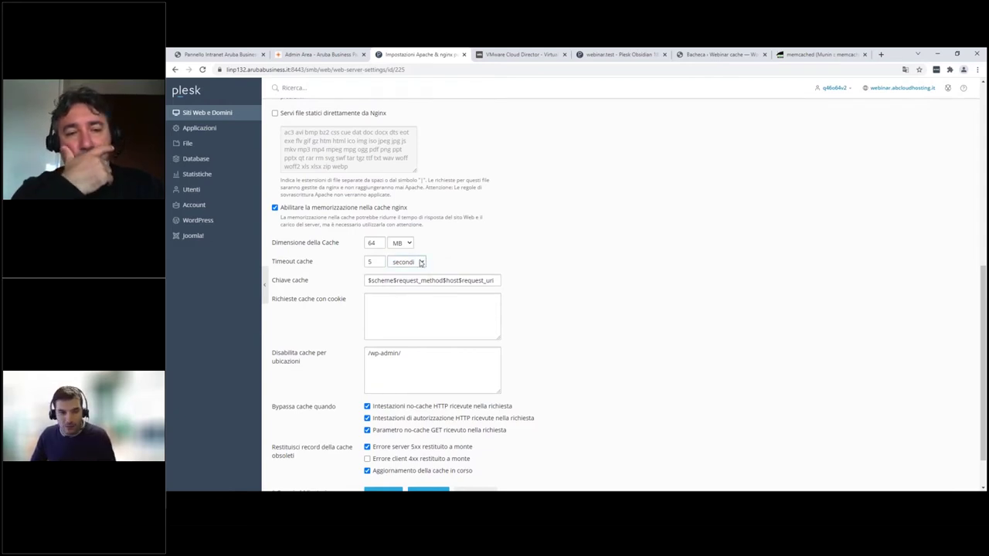
{"action": "left_click", "coordinate": [420, 263]}
{"action": "left_click", "coordinate": [463, 252]}
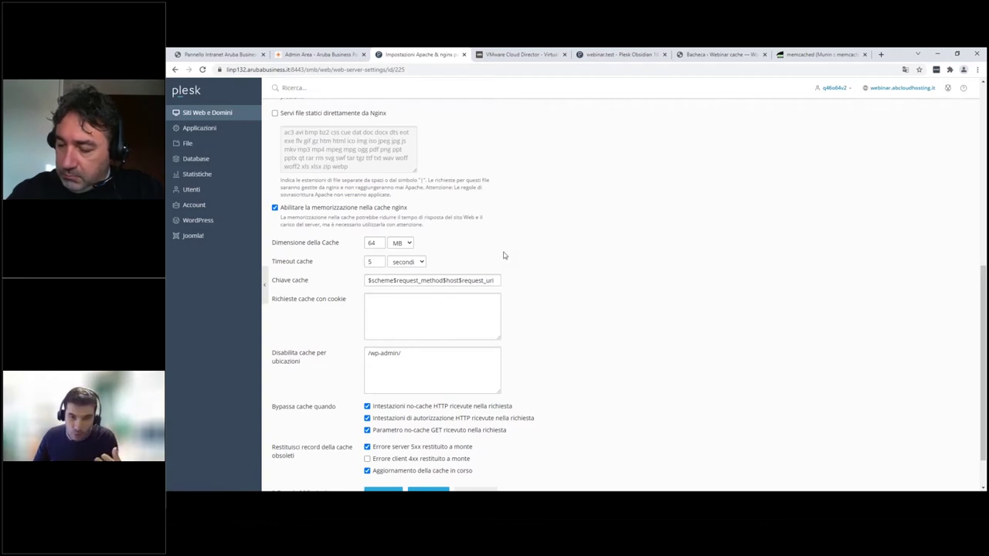
Step: Switch the nginx cache option off and back on without applying the settings
{"action": "scroll", "coordinate": [504, 255], "scroll_direction": "down", "scroll_amount": 1}
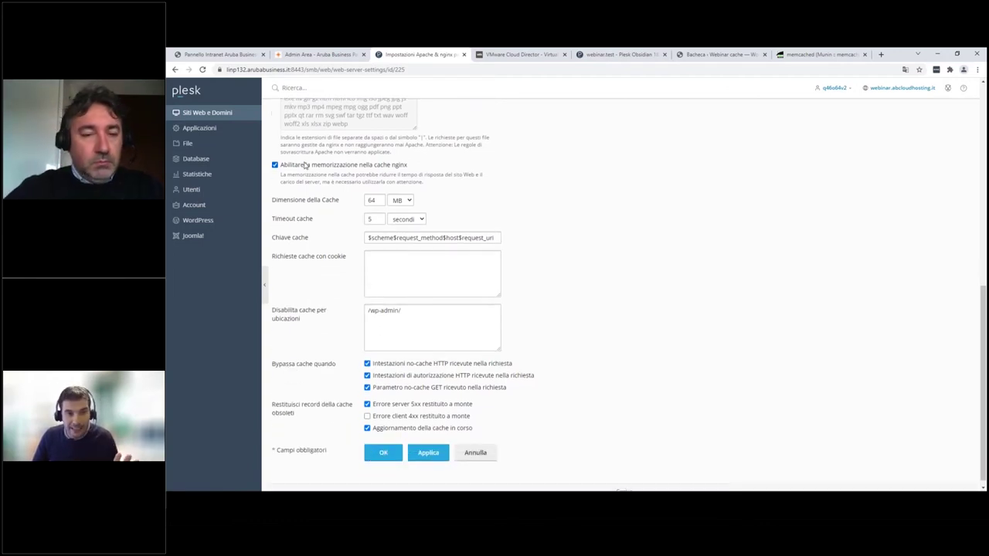
{"action": "left_click", "coordinate": [274, 165]}
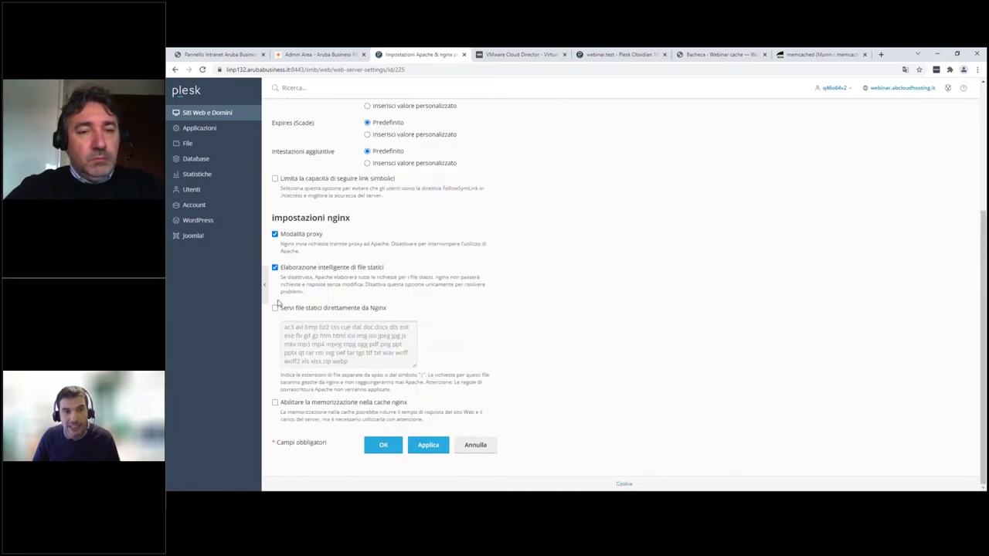
{"action": "left_click", "coordinate": [275, 403]}
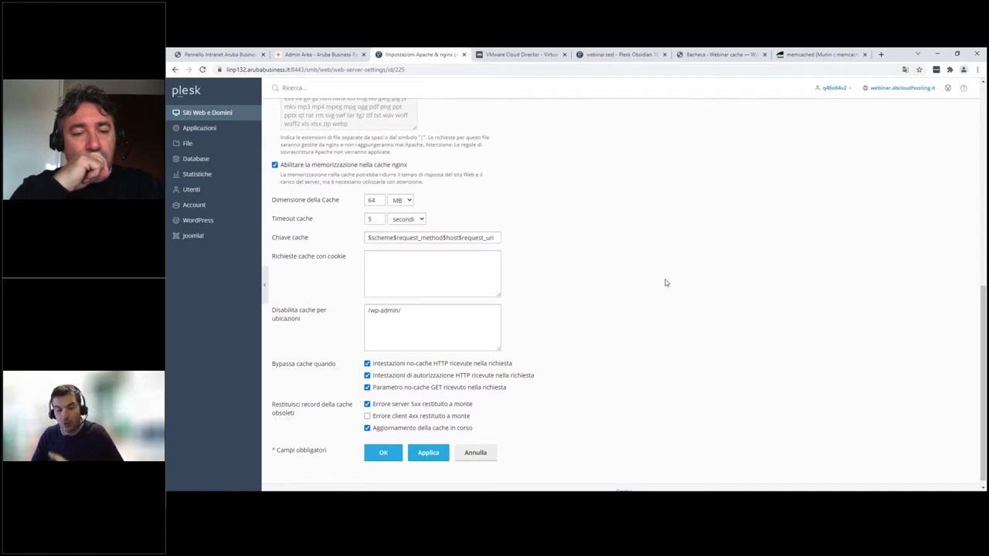
Step: Examine the setting for cache requests with cookies and the /wp-admin/ entry in the locations excluded from caching
{"action": "left_click", "coordinate": [441, 278]}
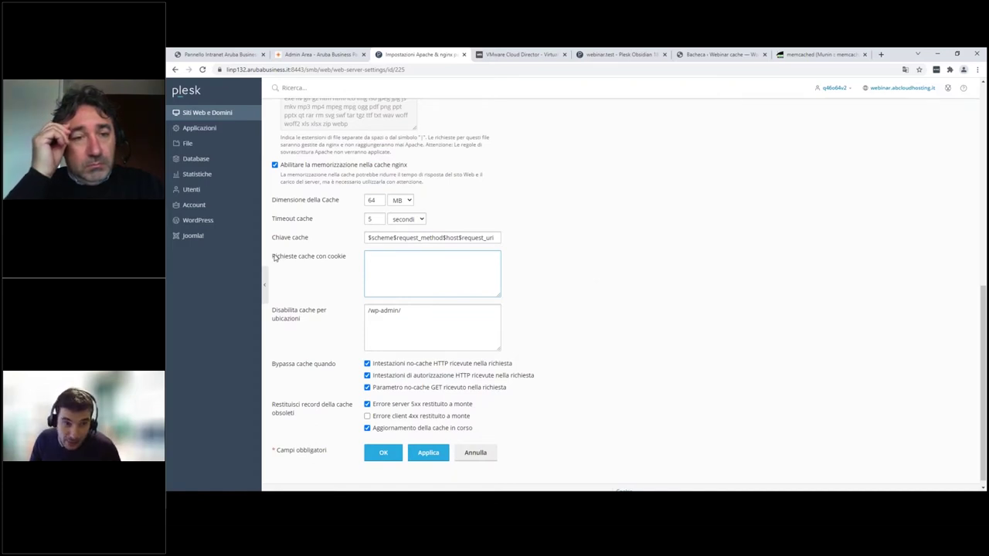
{"action": "left_click_drag", "start_coordinate": [272, 256], "coordinate": [348, 263]}
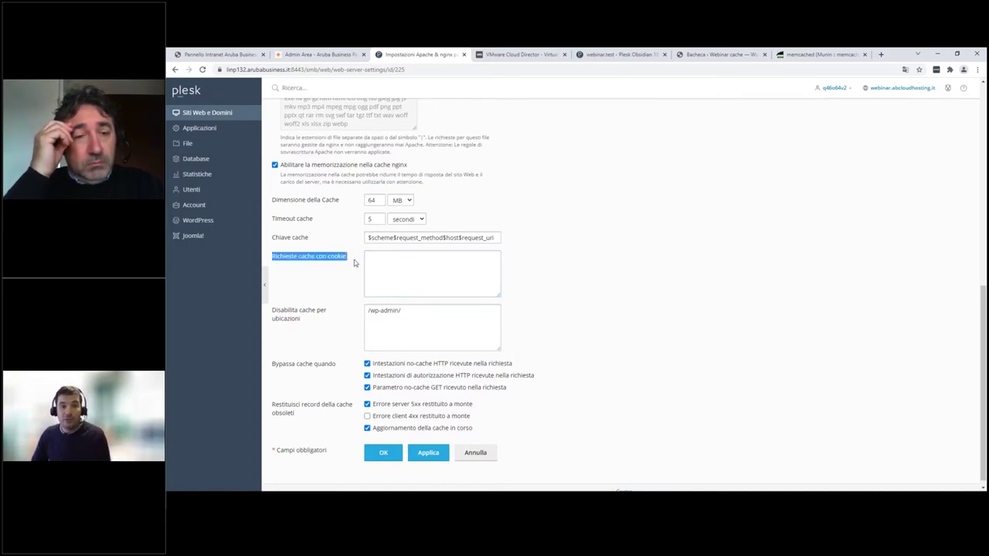
{"action": "left_click", "coordinate": [377, 259]}
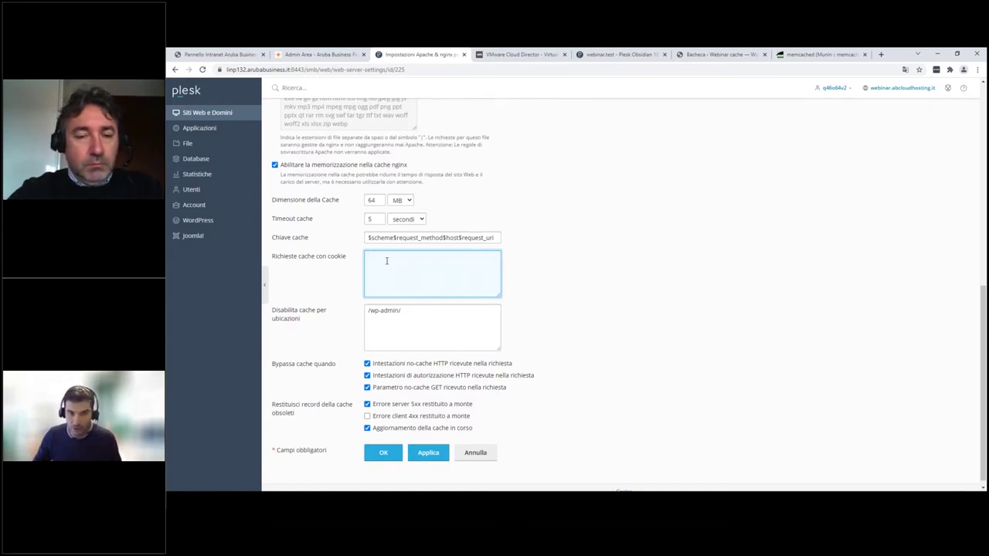
{"action": "triple_click", "coordinate": [273, 314]}
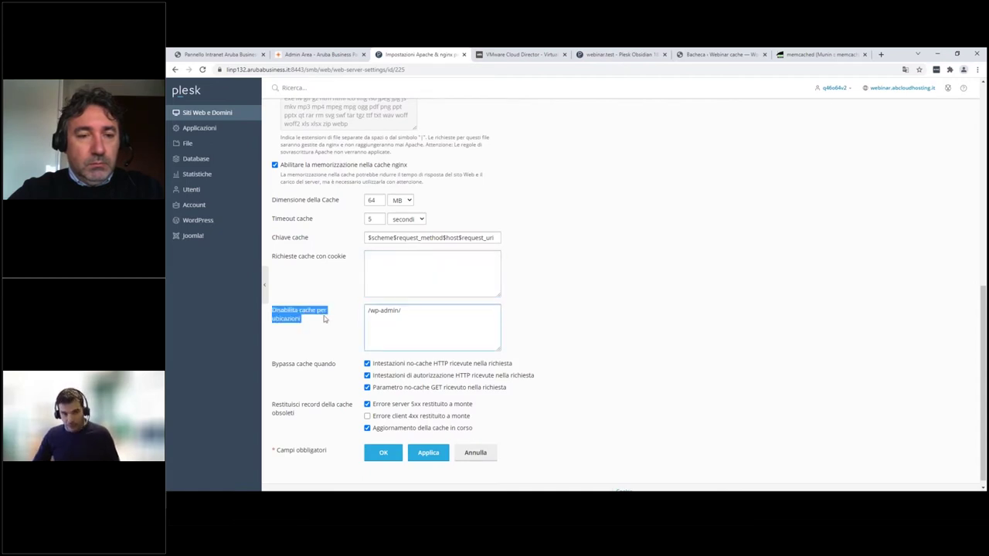
{"action": "left_click", "coordinate": [379, 334]}
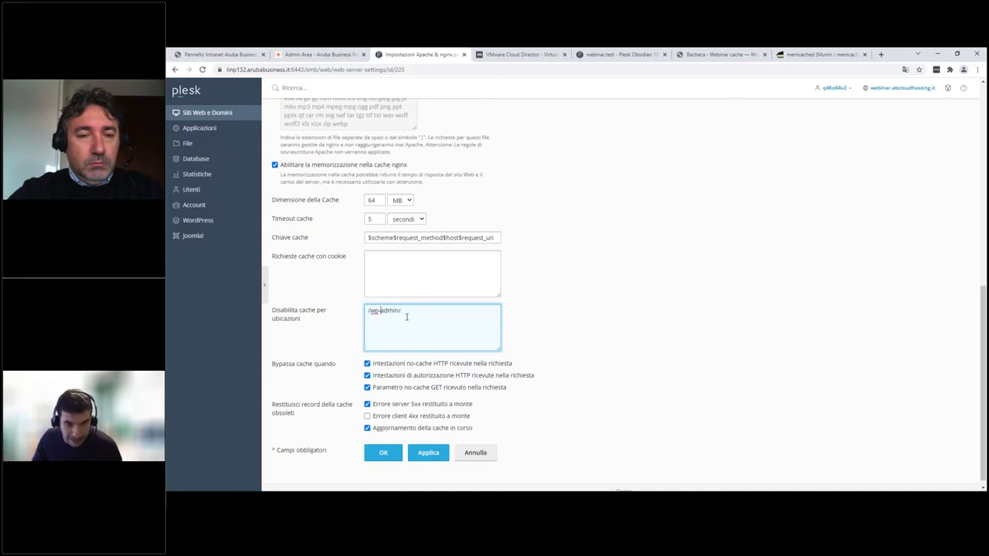
{"action": "left_click_drag", "start_coordinate": [401, 310], "coordinate": [368, 311]}
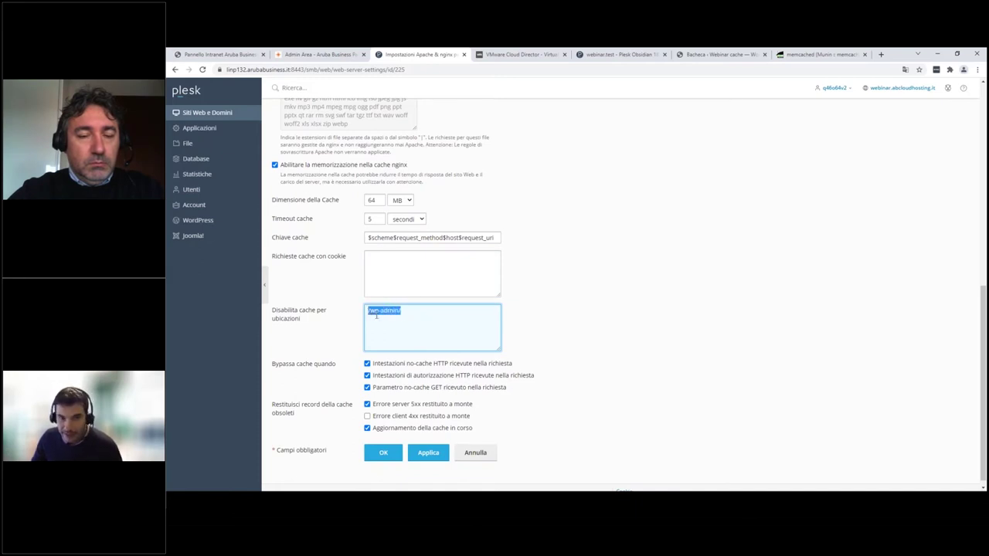
{"action": "left_click", "coordinate": [410, 316]}
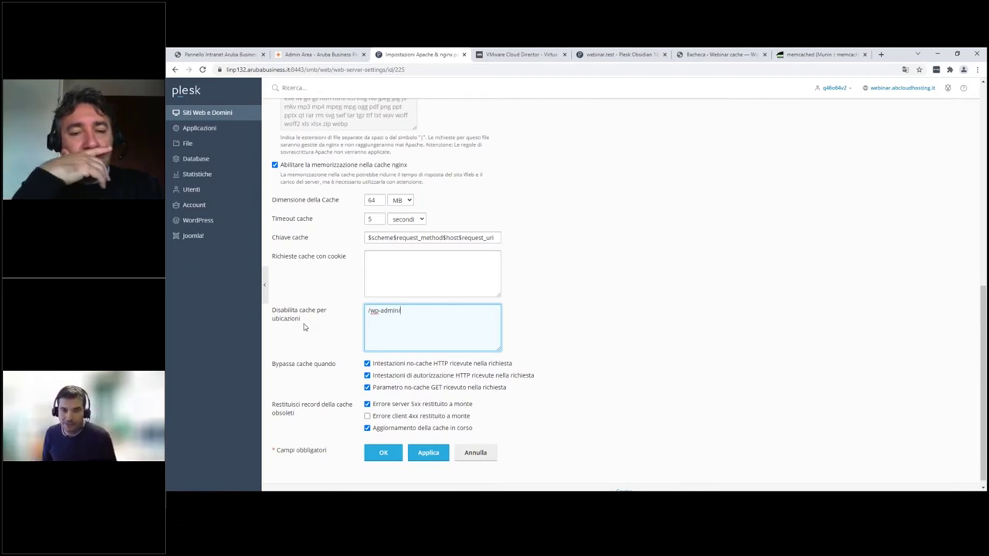
{"action": "left_click", "coordinate": [548, 323]}
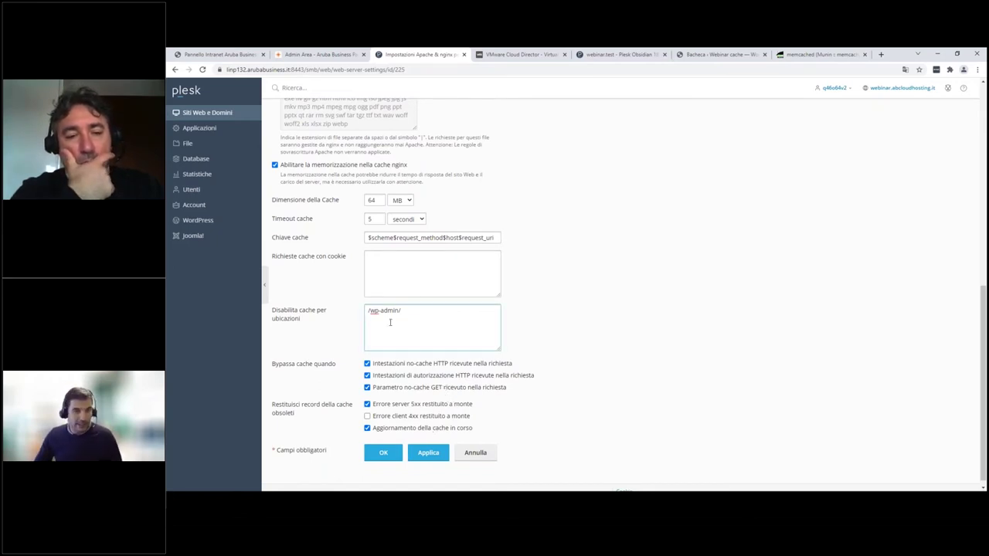
Step: Review the cache bypass conditions, the stale cache record options and the cache key expression
{"action": "scroll", "coordinate": [390, 324], "scroll_direction": "up", "scroll_amount": 1}
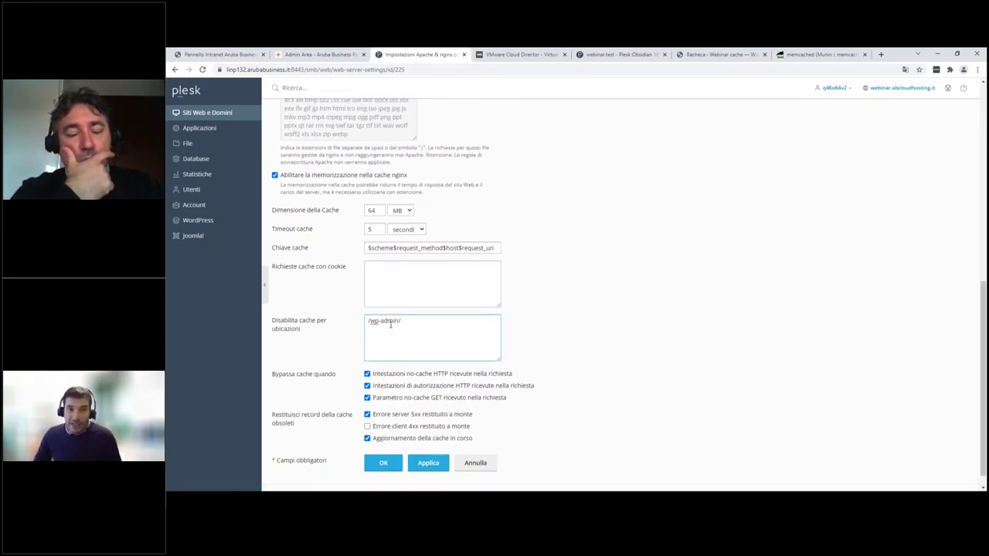
{"action": "scroll", "coordinate": [418, 405], "scroll_direction": "down", "scroll_amount": 1}
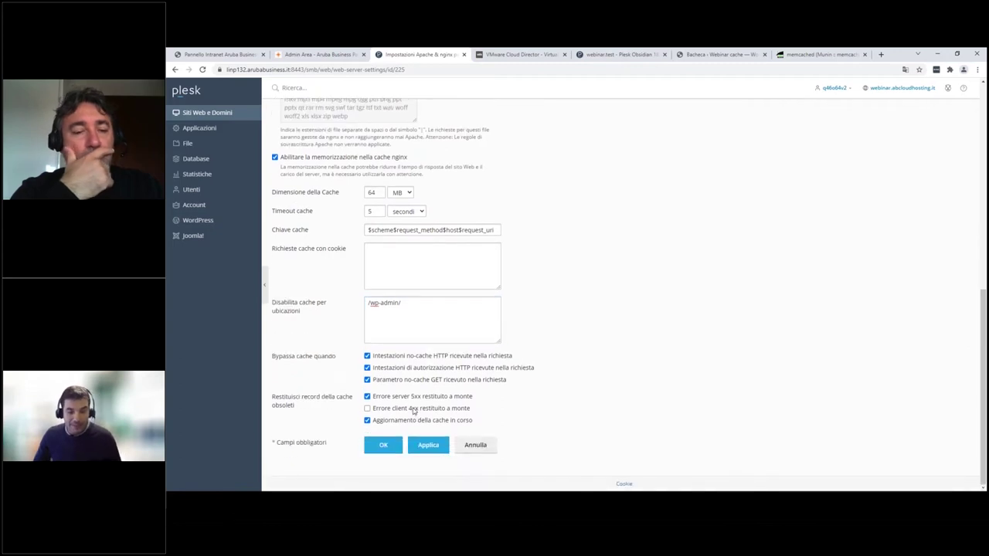
{"action": "scroll", "coordinate": [412, 412], "scroll_direction": "up", "scroll_amount": 1}
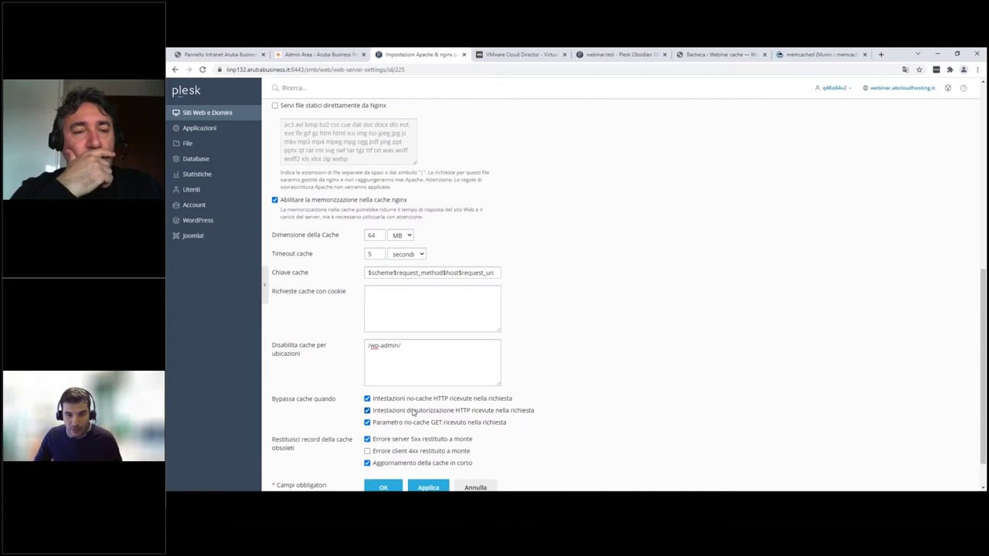
{"action": "left_click_drag", "start_coordinate": [310, 274], "coordinate": [273, 277]}
{"action": "left_click", "coordinate": [328, 277]}
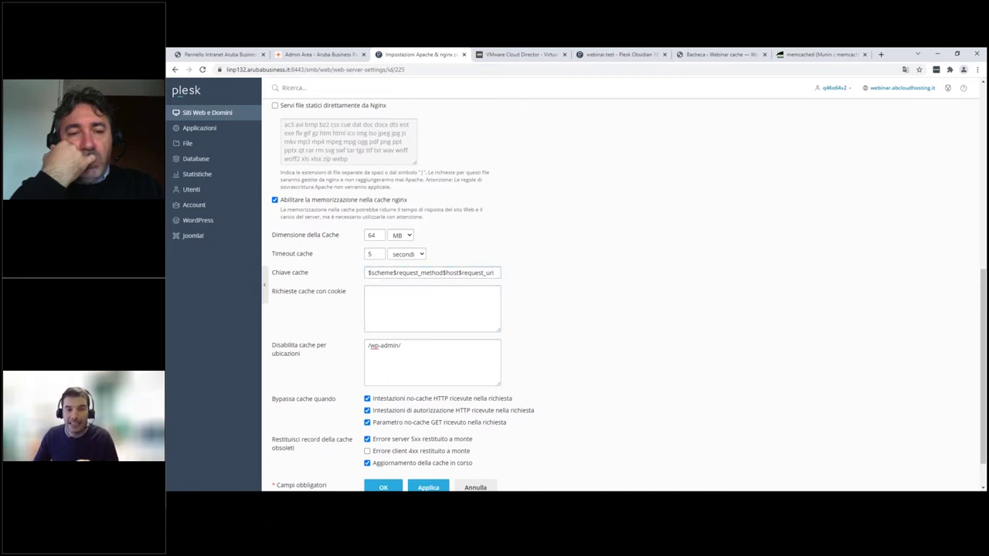
{"action": "left_click", "coordinate": [385, 272]}
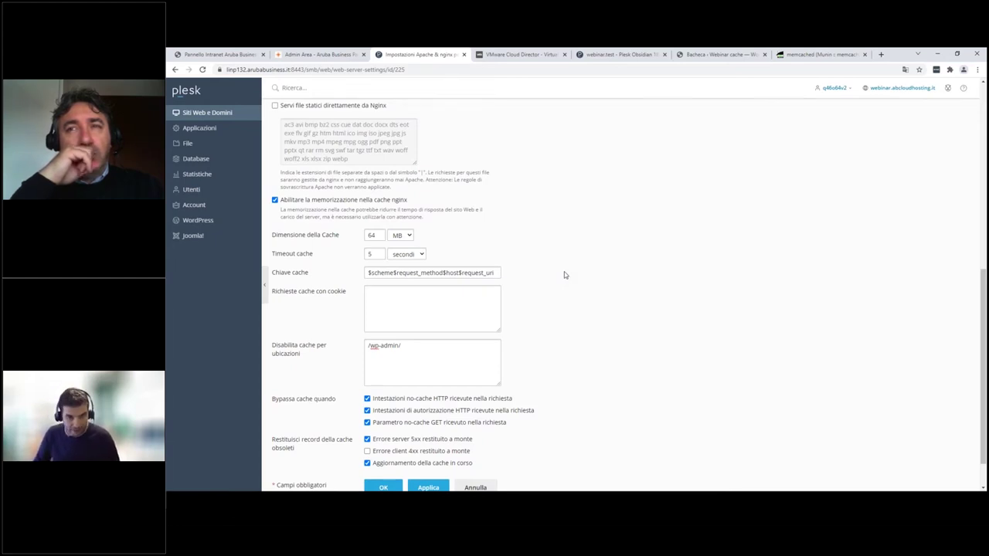
{"action": "left_click", "coordinate": [498, 276]}
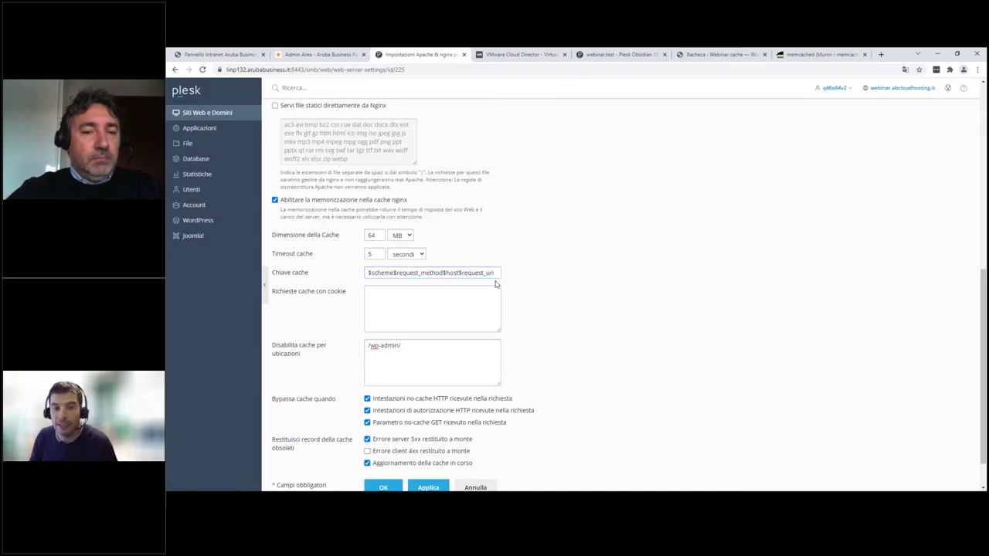
Step: Enable direct serving of static files by Nginx to inspect its file extension list, and disable it again
{"action": "scroll", "coordinate": [495, 285], "scroll_direction": "up", "scroll_amount": 5}
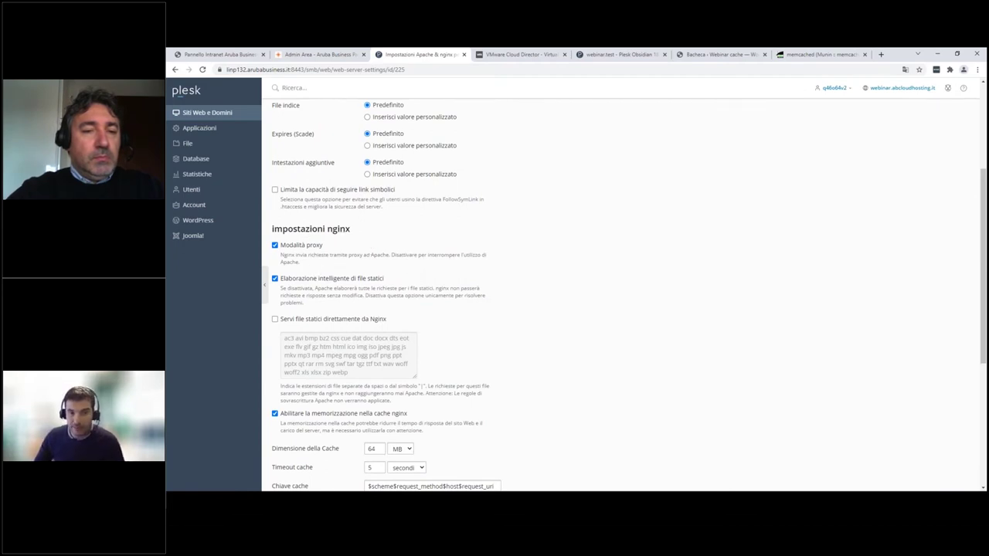
{"action": "left_click", "coordinate": [275, 320]}
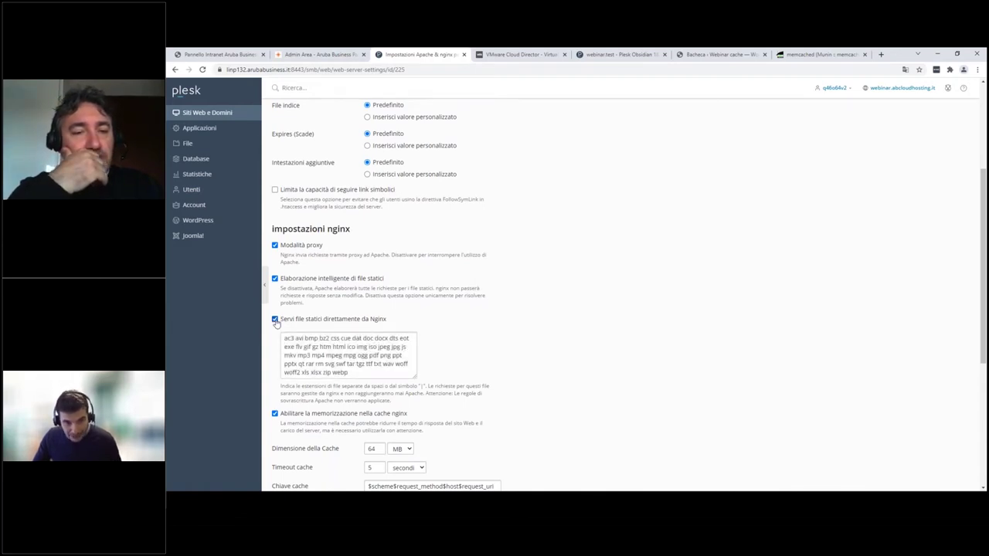
{"action": "left_click", "coordinate": [299, 346]}
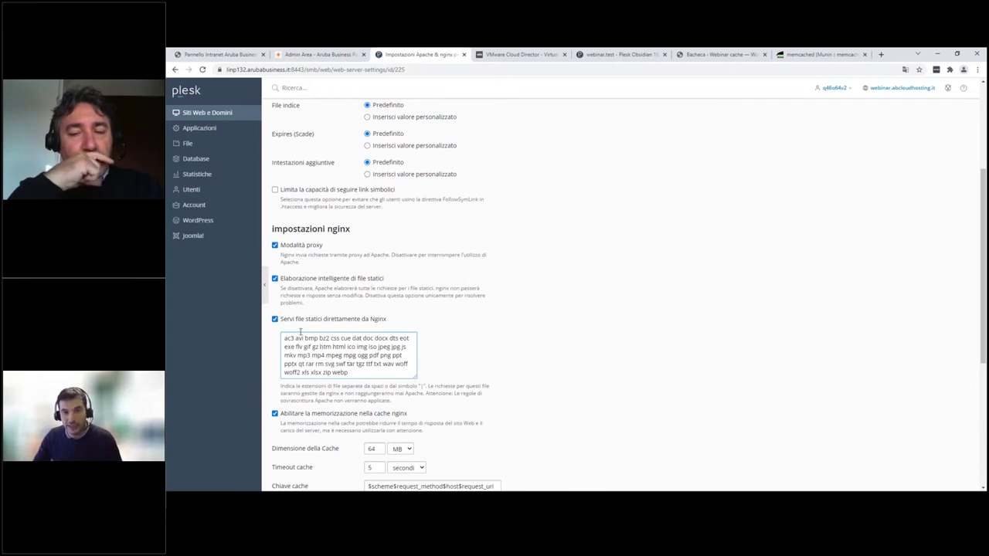
{"action": "left_click", "coordinate": [275, 320]}
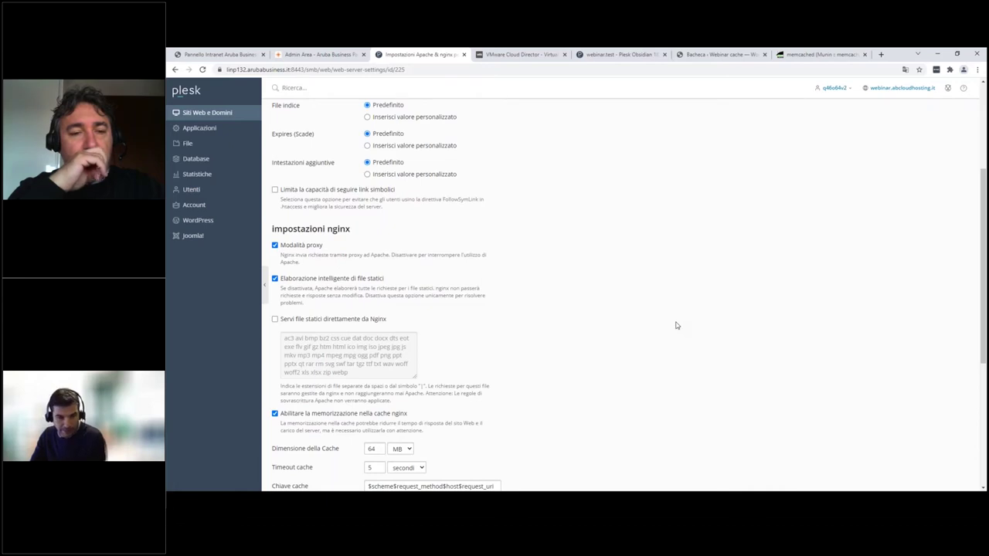
Step: Review the nginx settings for static files, cache size, timeout, cache key and requests with cookies
{"action": "scroll", "coordinate": [669, 333], "scroll_direction": "down", "scroll_amount": 1}
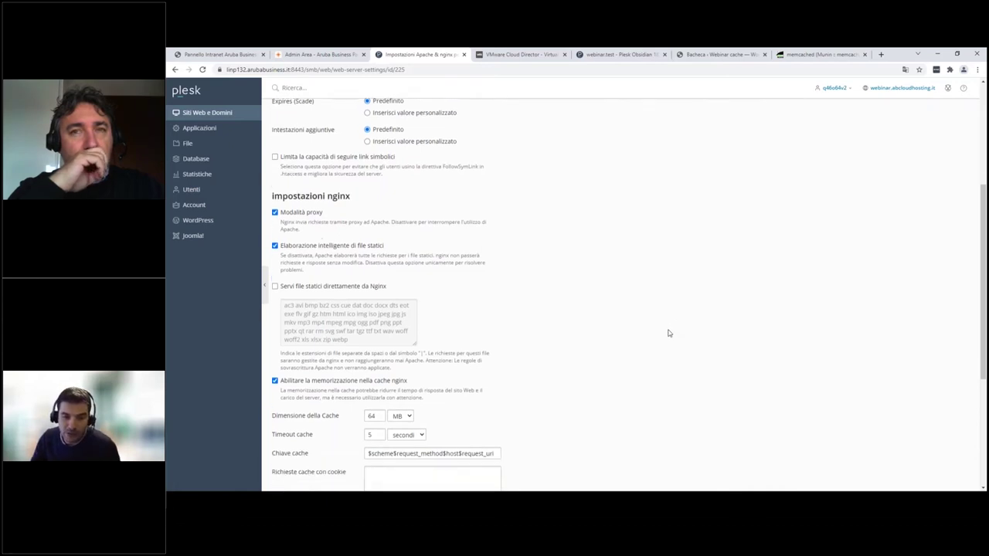
{"action": "scroll", "coordinate": [669, 333], "scroll_direction": "down", "scroll_amount": 2}
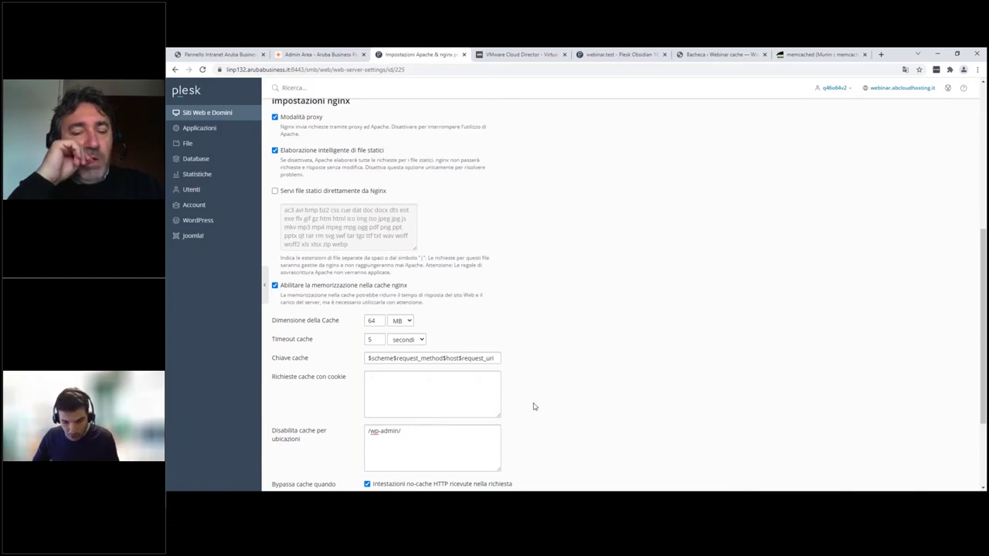
{"action": "scroll", "coordinate": [534, 405], "scroll_direction": "down", "scroll_amount": 1}
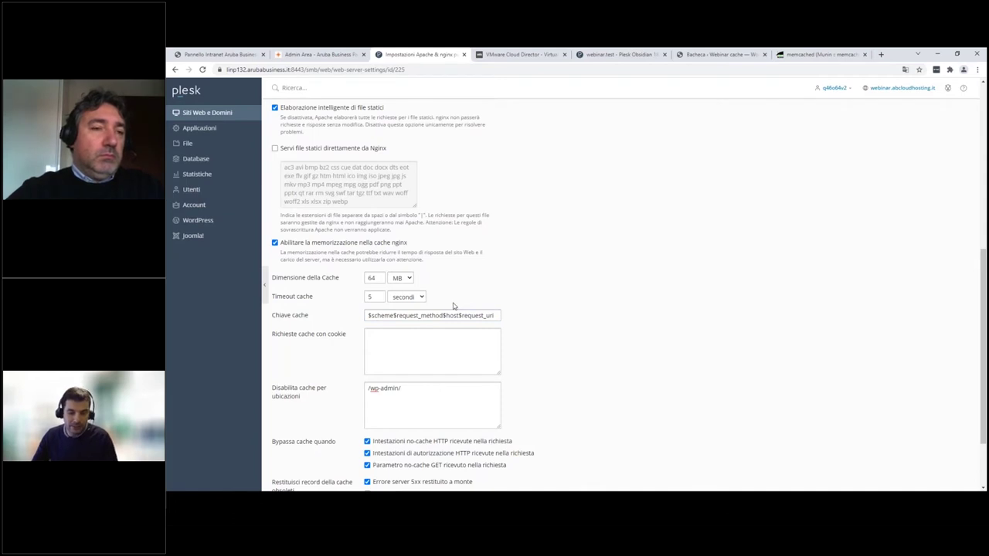
{"action": "left_click", "coordinate": [491, 366]}
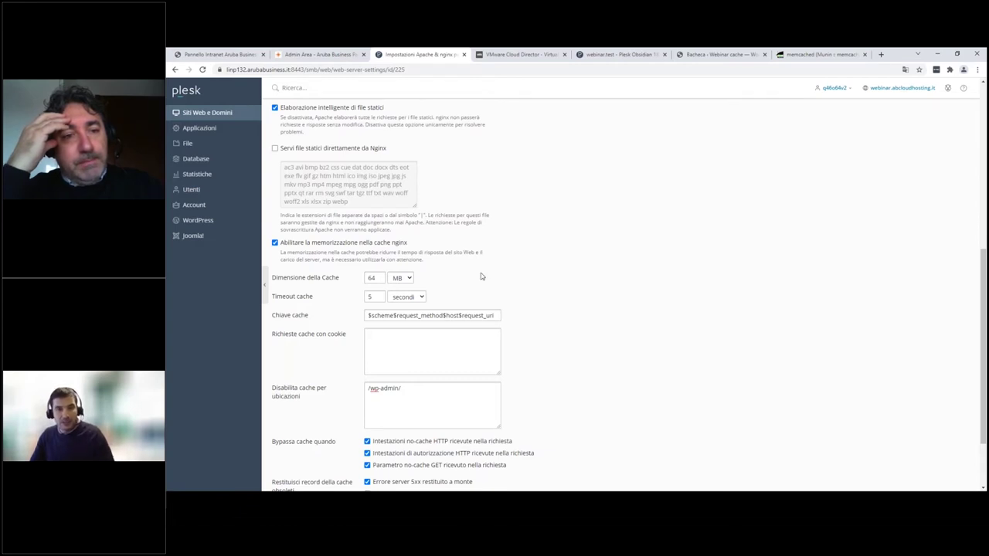
Step: Open the webinar caching WordPress installation from the webinar.abcloudhosting.it overview and bring up its nginx caching settings
{"action": "scroll", "coordinate": [481, 276], "scroll_direction": "up", "scroll_amount": 5}
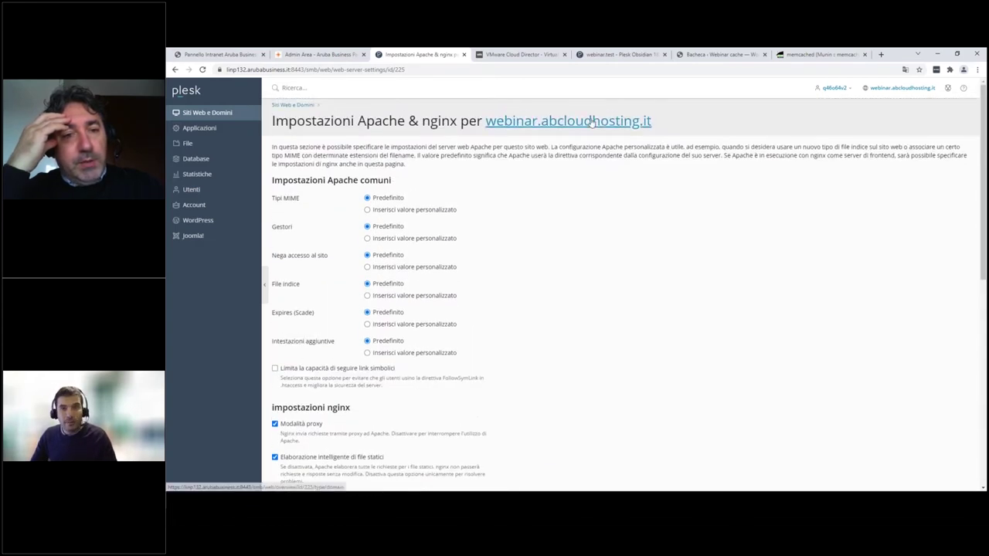
{"action": "left_click", "coordinate": [591, 122]}
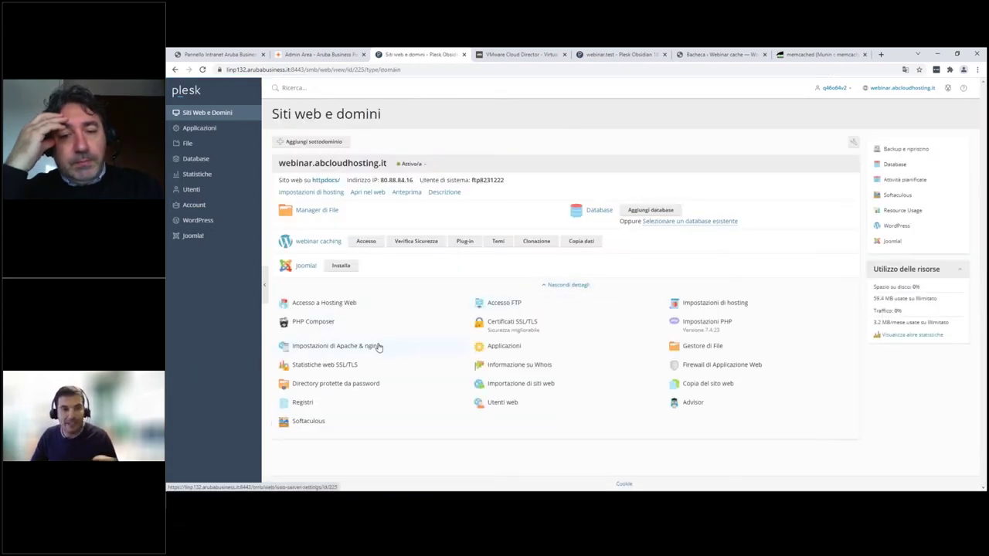
{"action": "left_click", "coordinate": [328, 243]}
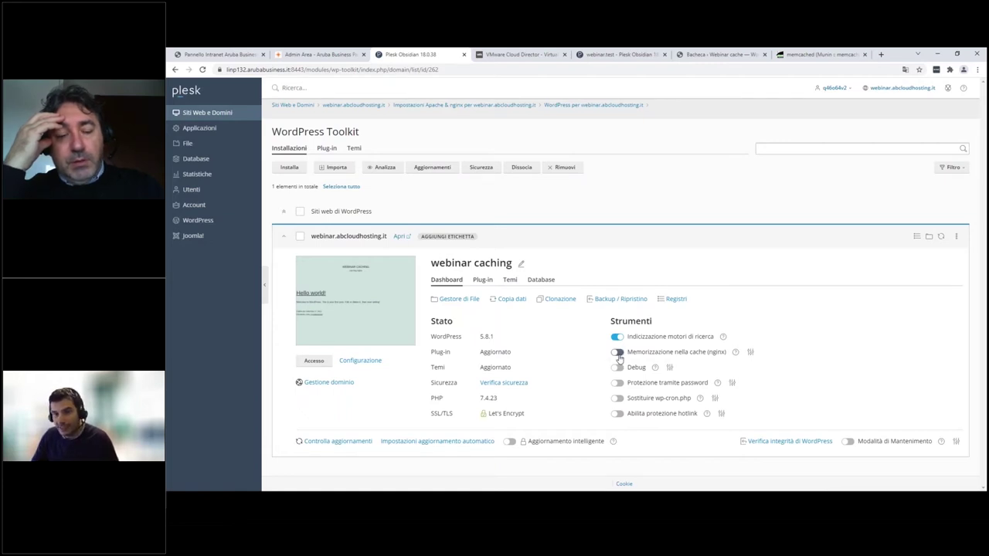
{"action": "left_click", "coordinate": [751, 354]}
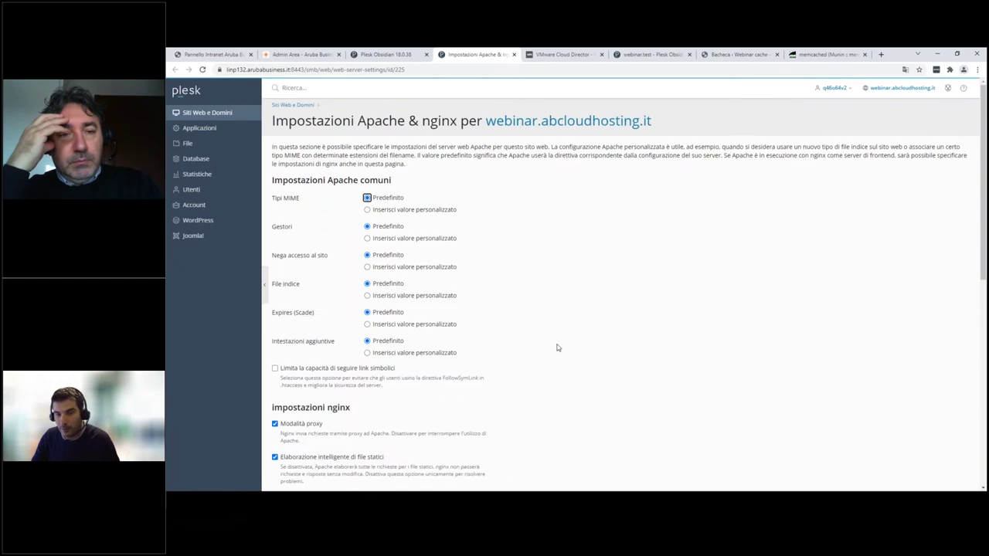
Step: Examine the site's nginx cache options down to the excluded locations, bypass conditions and stale record settings
{"action": "scroll", "coordinate": [558, 350], "scroll_direction": "down", "scroll_amount": 3}
{"action": "scroll", "coordinate": [558, 354], "scroll_direction": "down", "scroll_amount": 3}
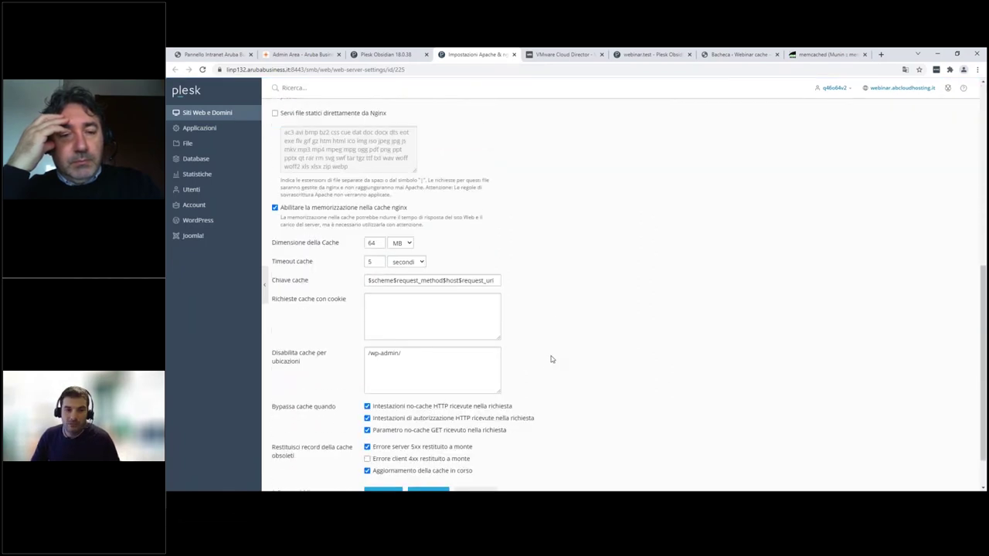
{"action": "scroll", "coordinate": [469, 369], "scroll_direction": "down", "scroll_amount": 2}
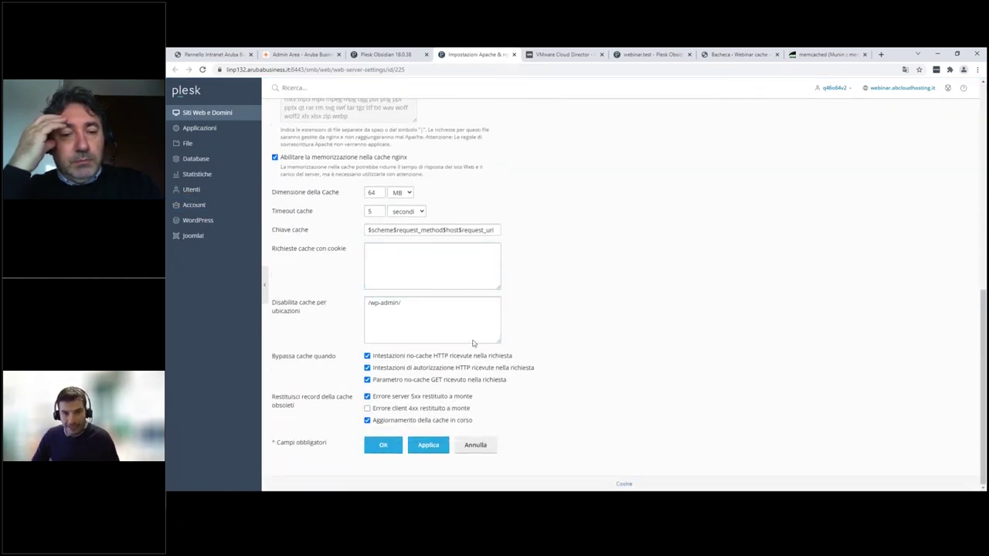
{"action": "left_click", "coordinate": [388, 308]}
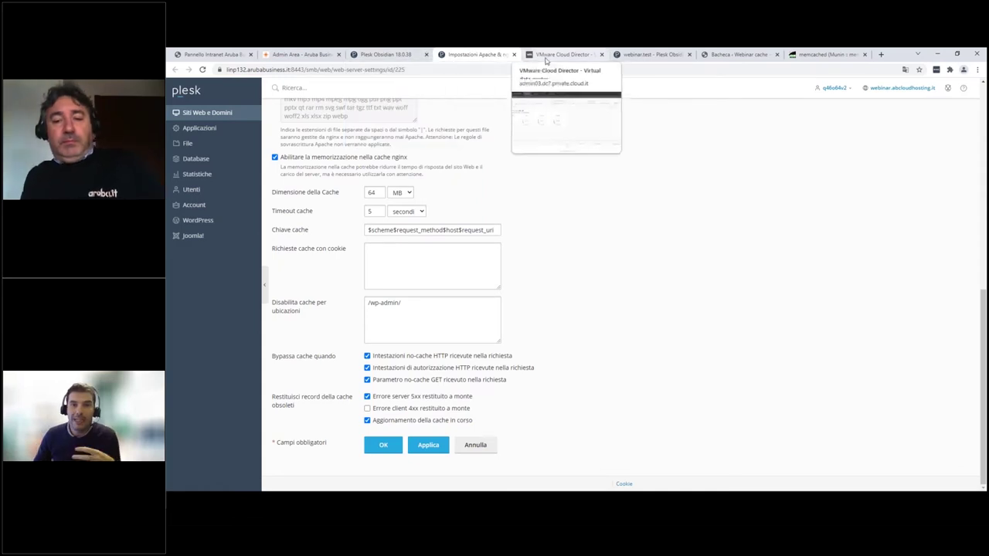
Step: Switch to VMware Cloud Director to show the virtual data center overview
{"action": "left_click", "coordinate": [557, 55]}
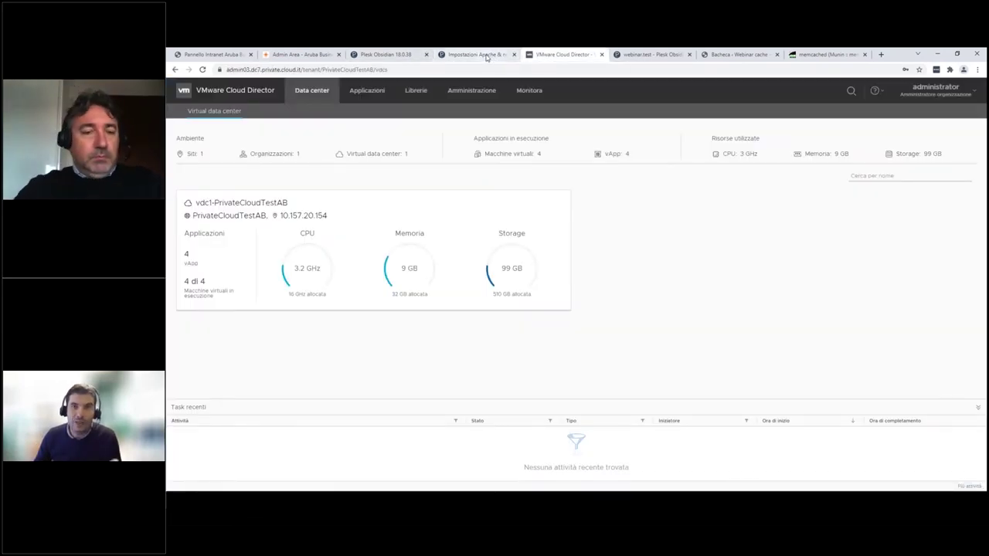